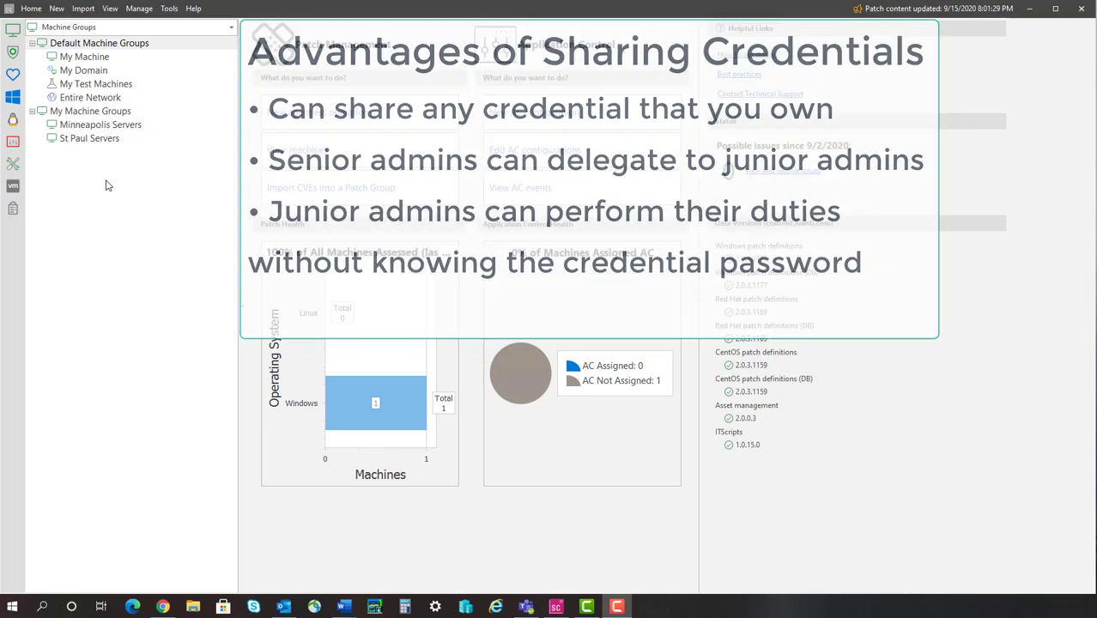
- Share the Service Creds credential by enabling it for background services, save it, and close the Credentials Manager
{"action": "left_click", "coordinate": [137, 9]}
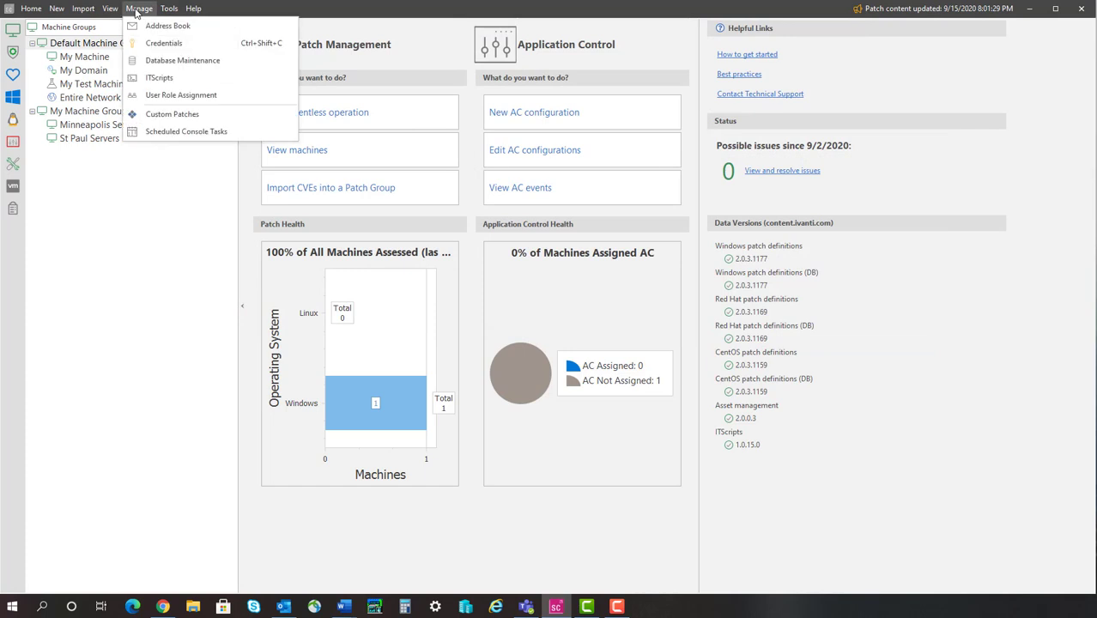
{"action": "left_click", "coordinate": [168, 43]}
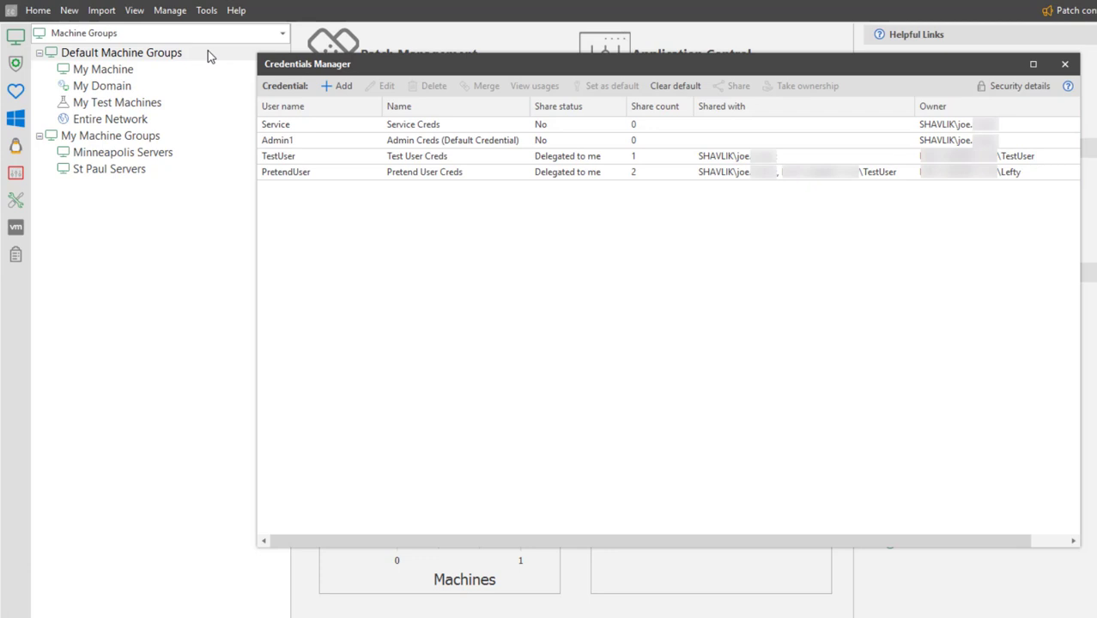
{"action": "left_click", "coordinate": [344, 130]}
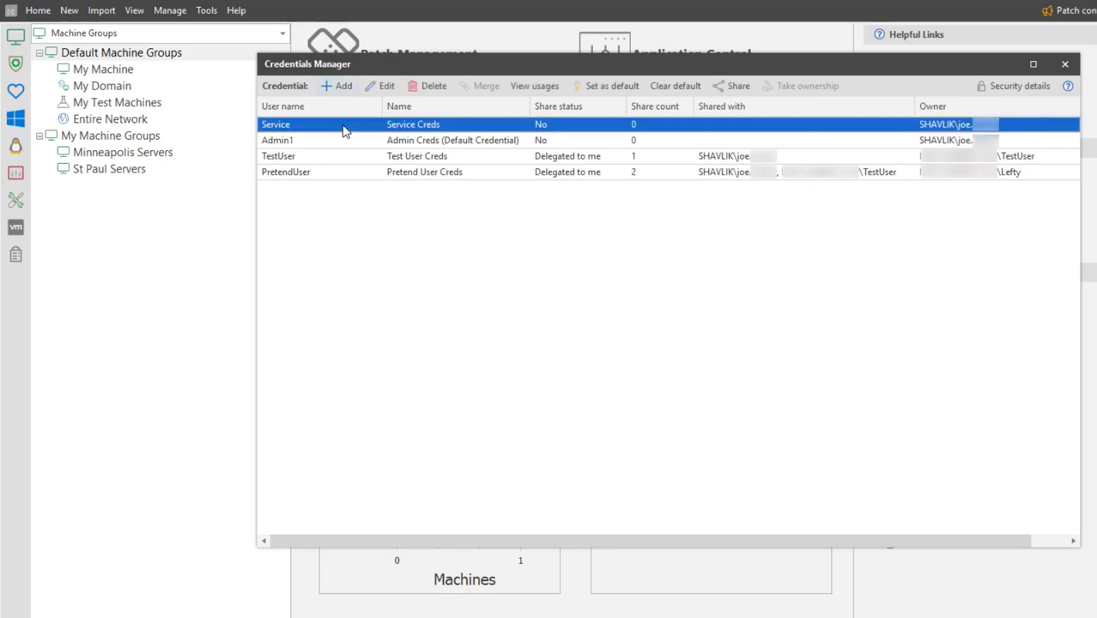
{"action": "left_click", "coordinate": [728, 91]}
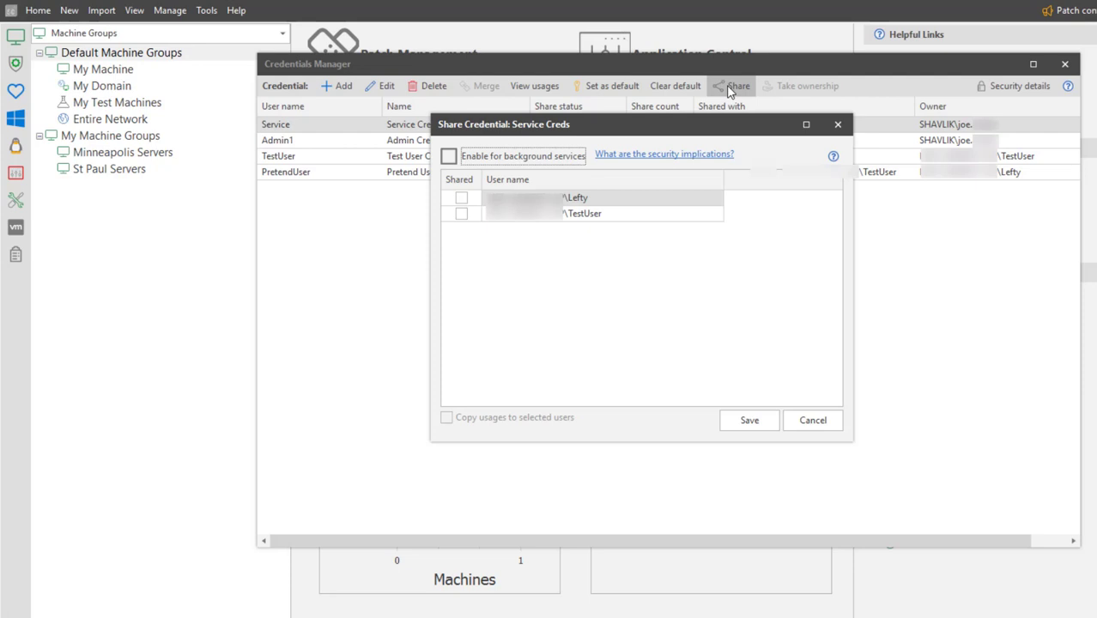
{"action": "left_click", "coordinate": [448, 157]}
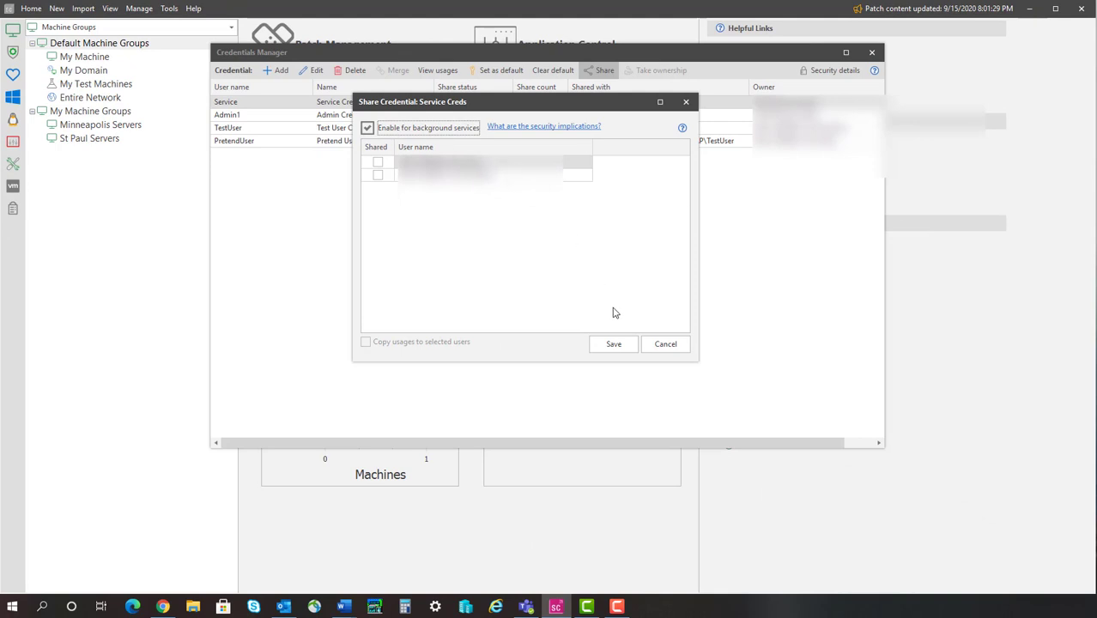
{"action": "left_click", "coordinate": [626, 343]}
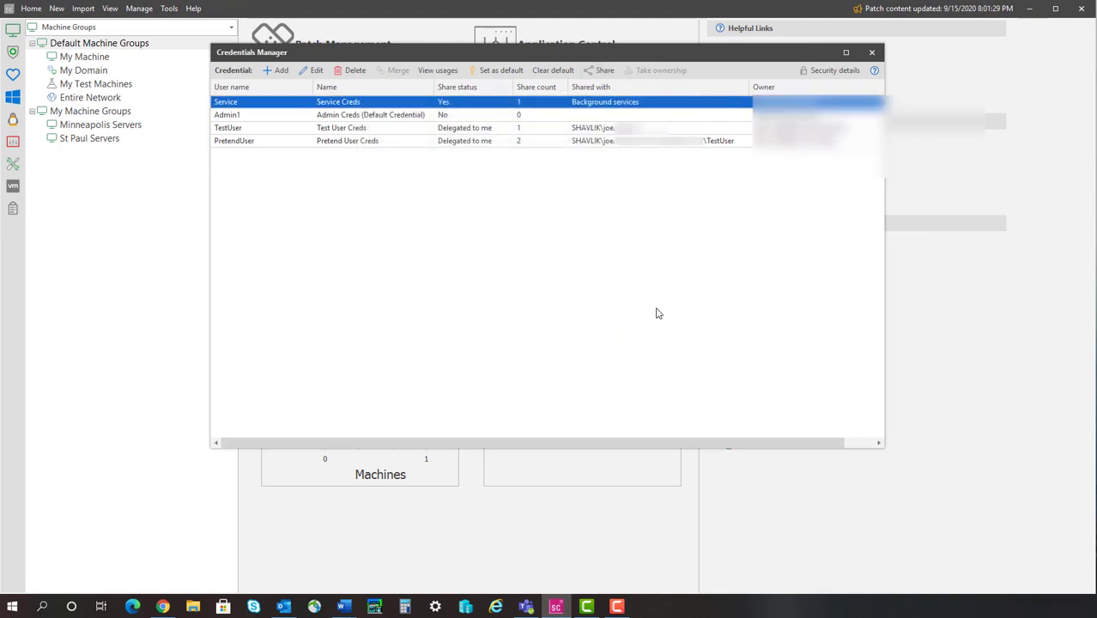
{"action": "left_click", "coordinate": [872, 53]}
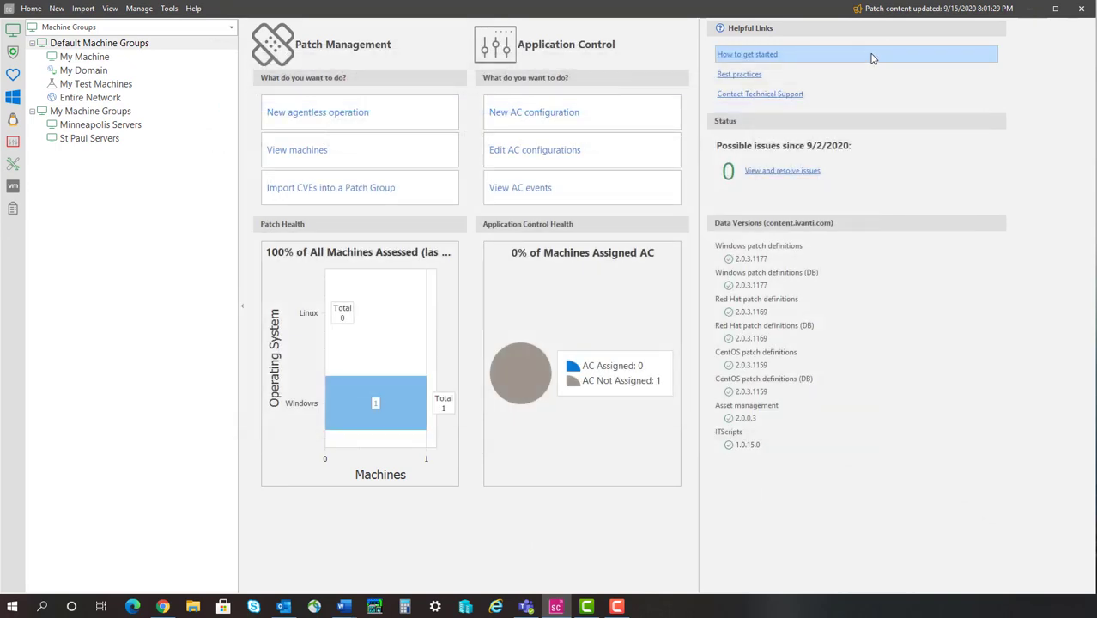
- In the options for distribution servers, assign Service Creds as the client connection credential of Sample Distribution Server
{"action": "left_click", "coordinate": [169, 10]}
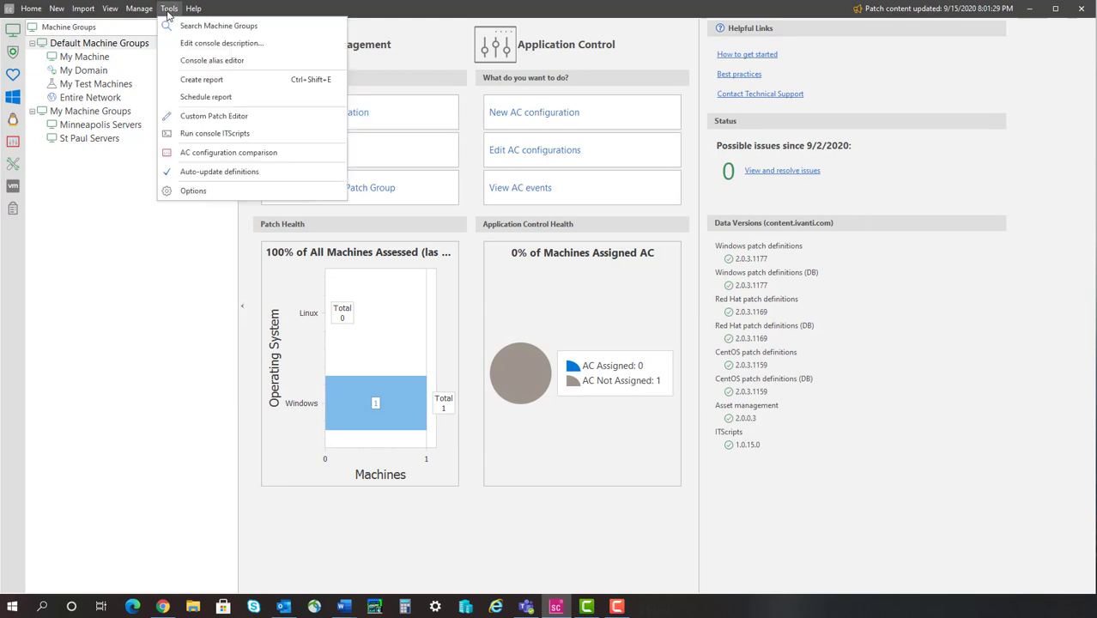
{"action": "left_click", "coordinate": [194, 190]}
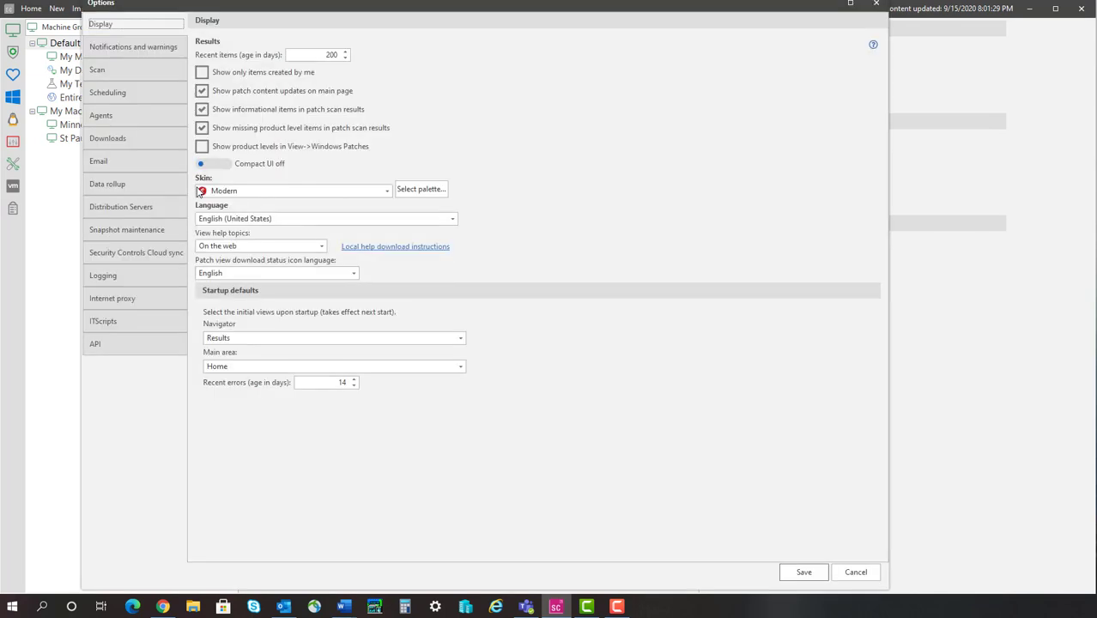
{"action": "left_click", "coordinate": [157, 208]}
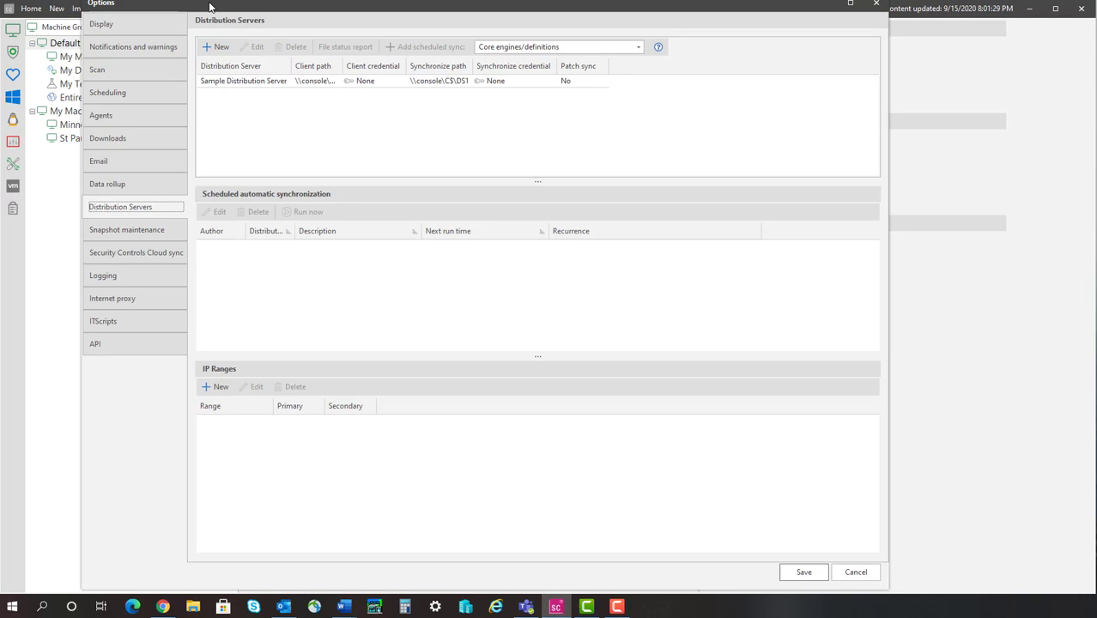
{"action": "left_click_drag", "start_coordinate": [206, 11], "coordinate": [205, 14]}
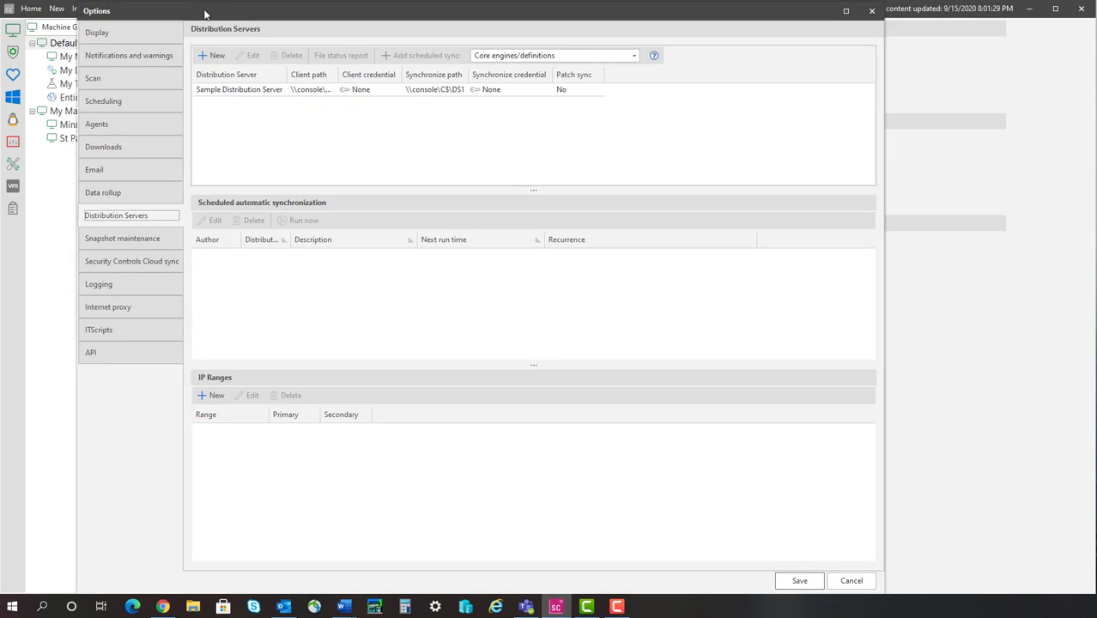
{"action": "left_click", "coordinate": [254, 93]}
{"action": "double_click", "coordinate": [255, 91]}
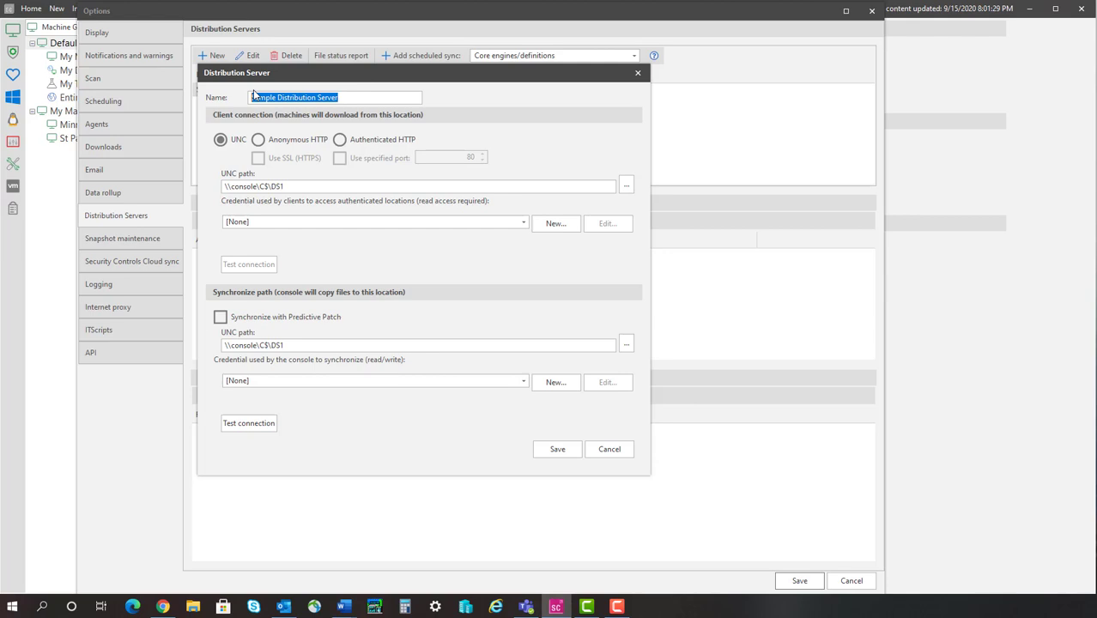
{"action": "left_click", "coordinate": [523, 222]}
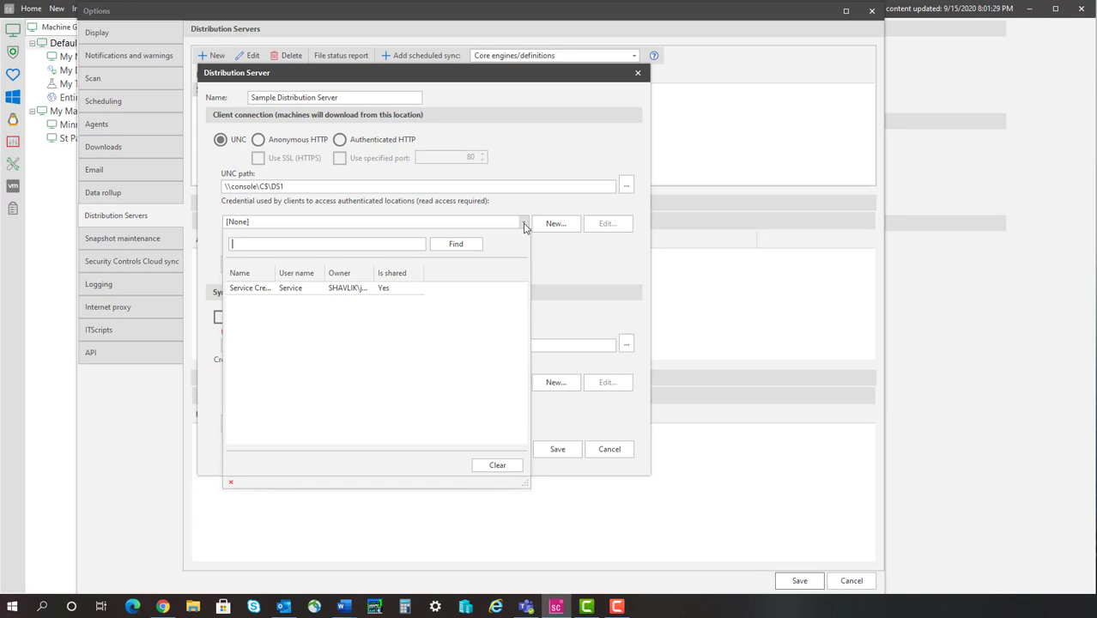
{"action": "right_click", "coordinate": [460, 272]}
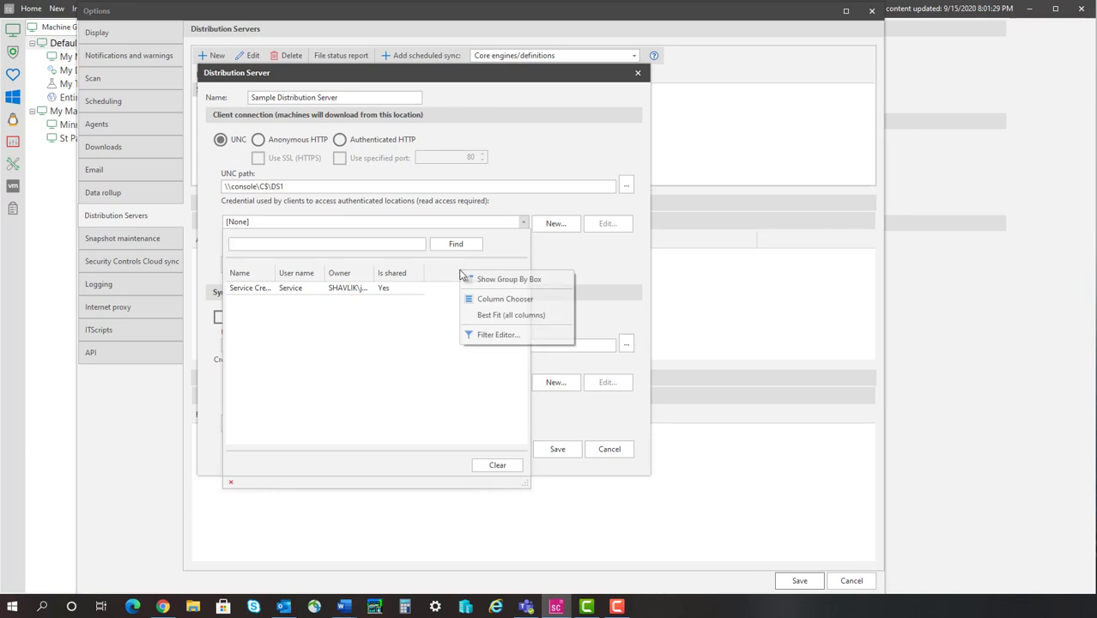
{"action": "left_click", "coordinate": [484, 315]}
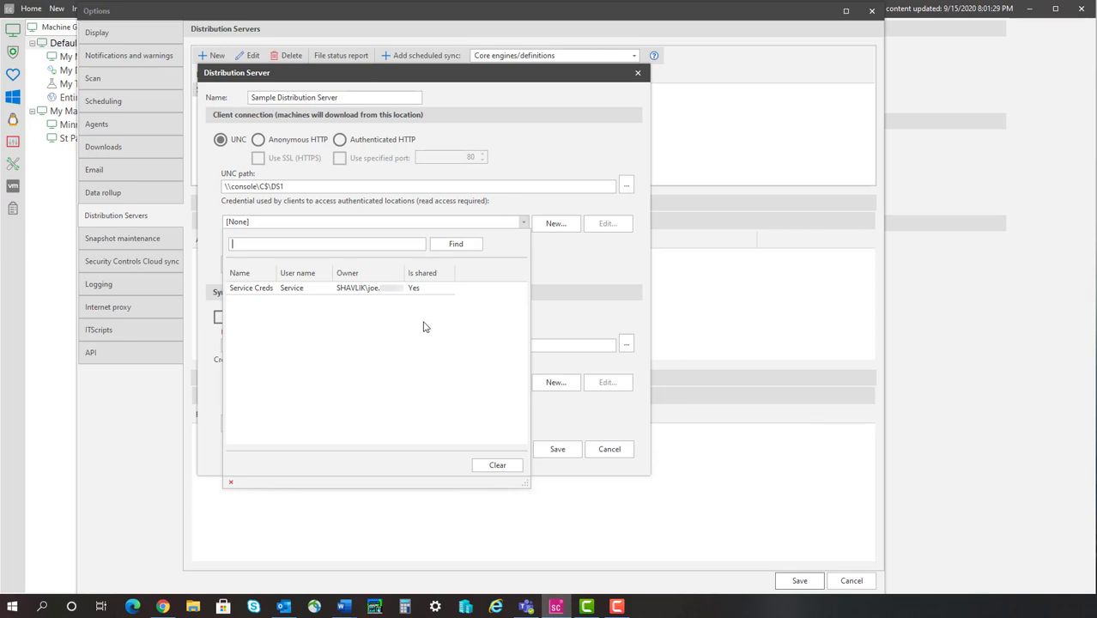
{"action": "left_click", "coordinate": [258, 292]}
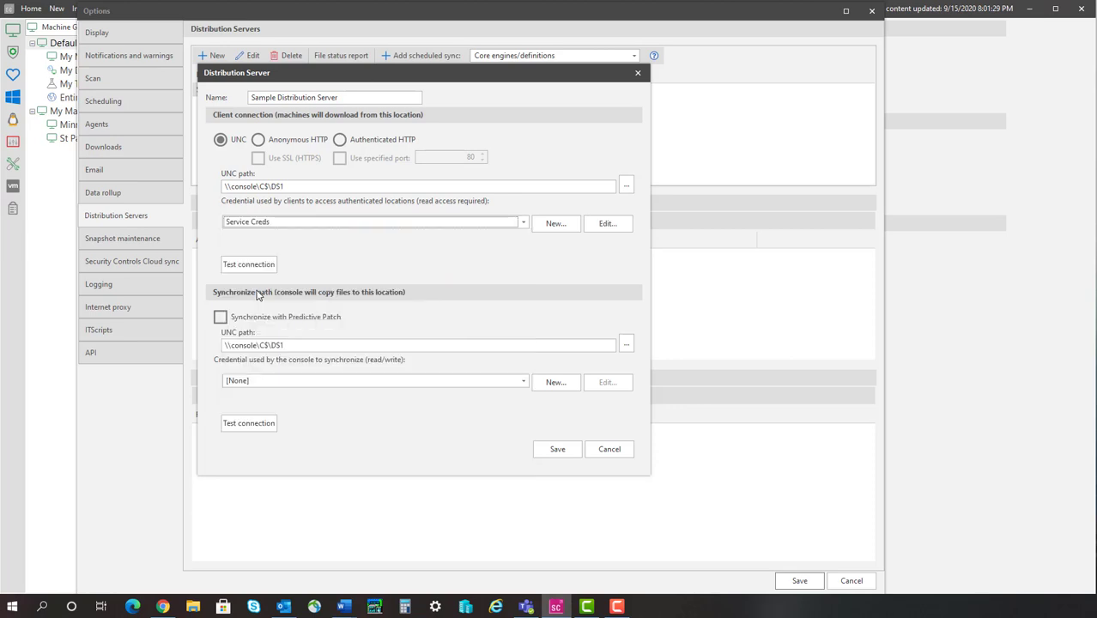
- Assign Service Creds as the console's synchronization credential for the distribution server, and save the server and the options
{"action": "left_click", "coordinate": [523, 381]}
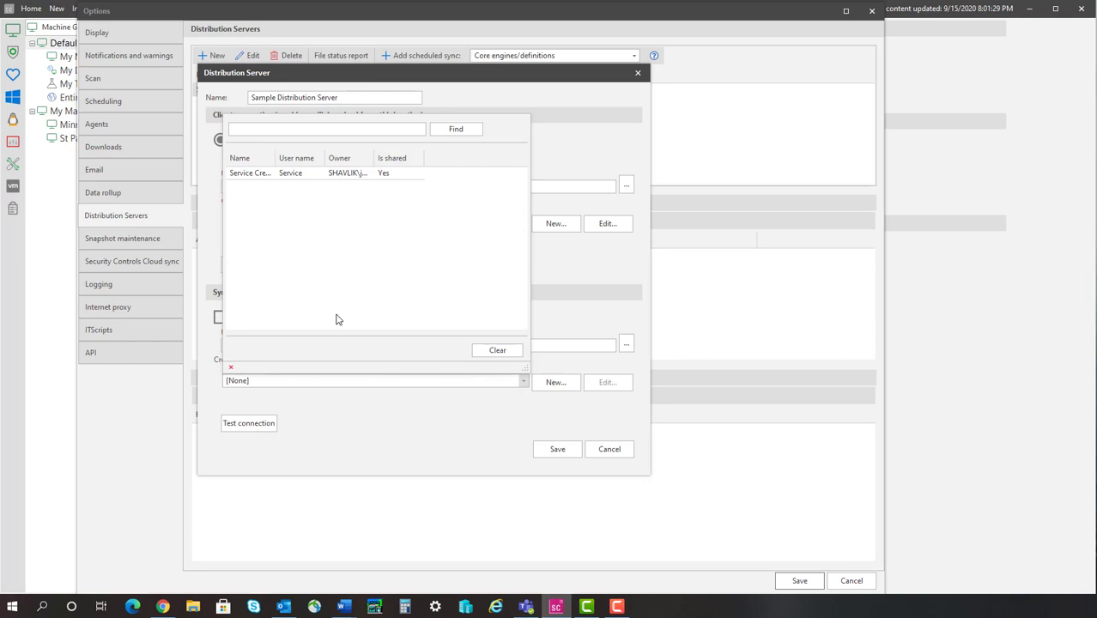
{"action": "left_click", "coordinate": [244, 174]}
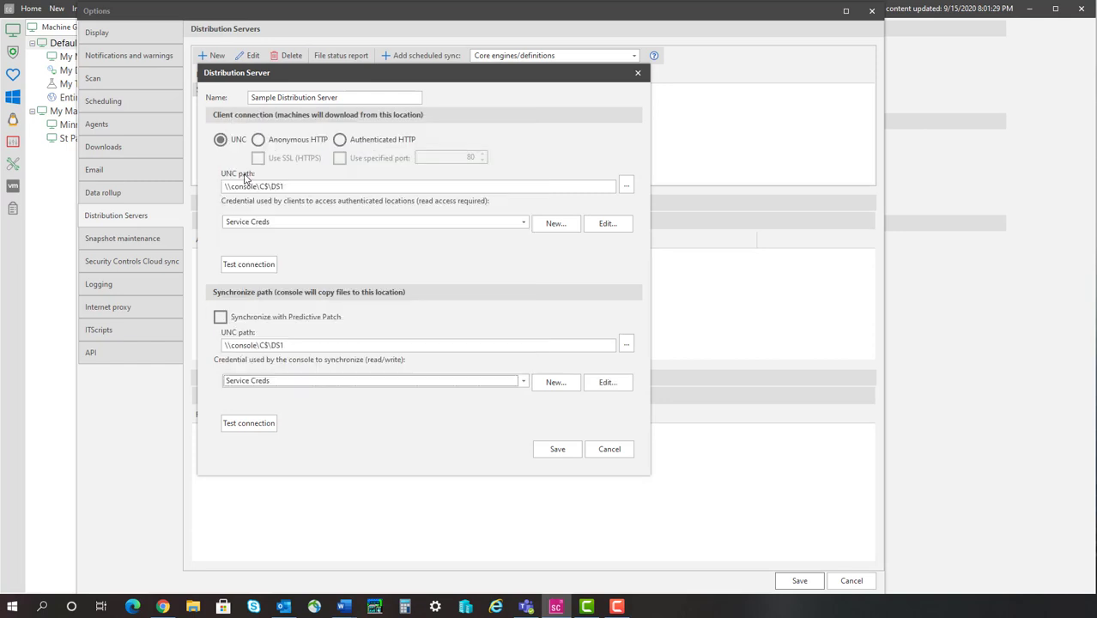
{"action": "left_click", "coordinate": [565, 449]}
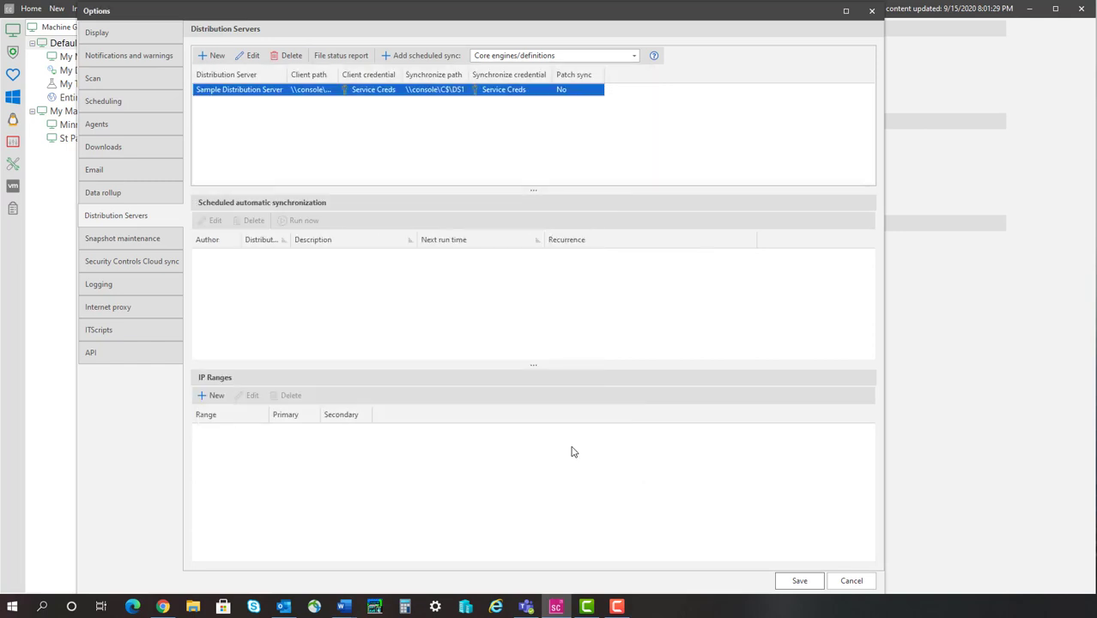
{"action": "left_click", "coordinate": [795, 581]}
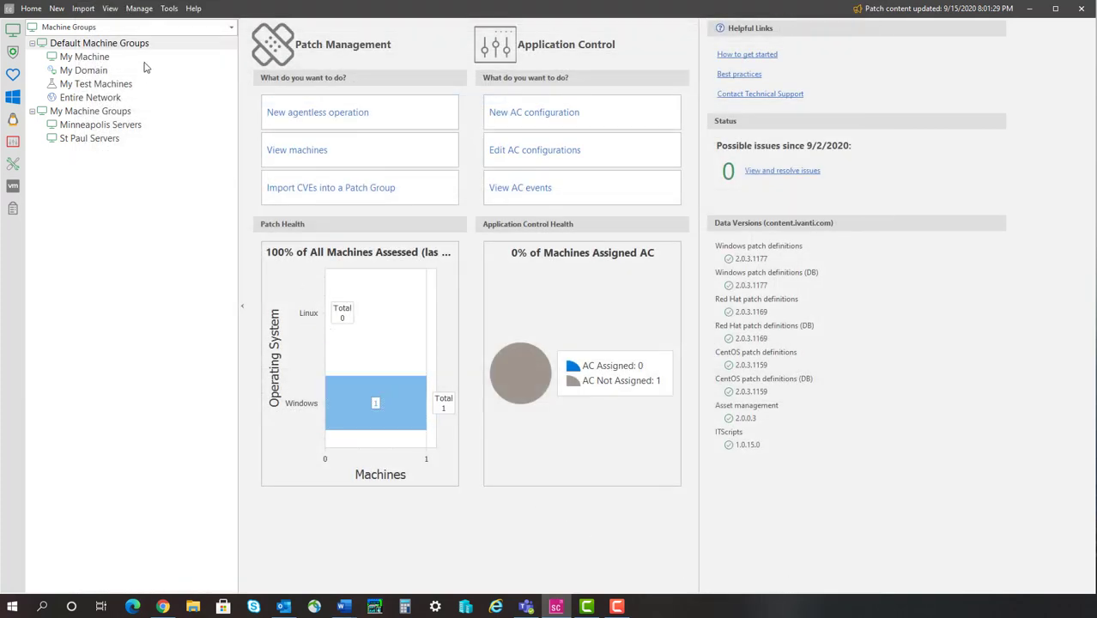
- Check in the Credentials Manager where Service Creds is being used
{"action": "left_click", "coordinate": [139, 9]}
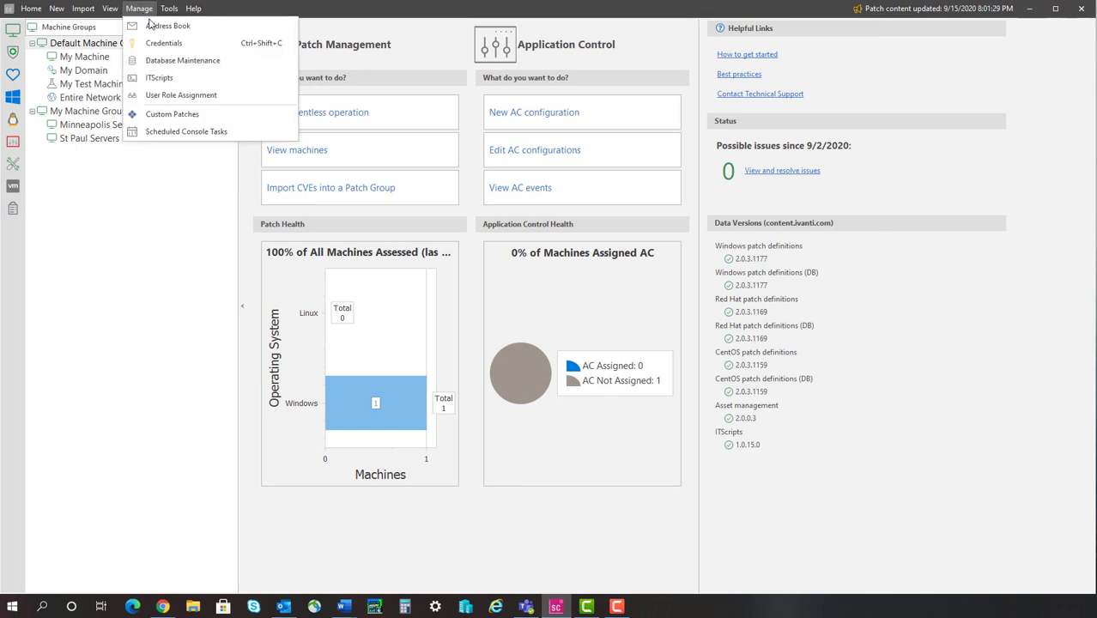
{"action": "left_click", "coordinate": [163, 43]}
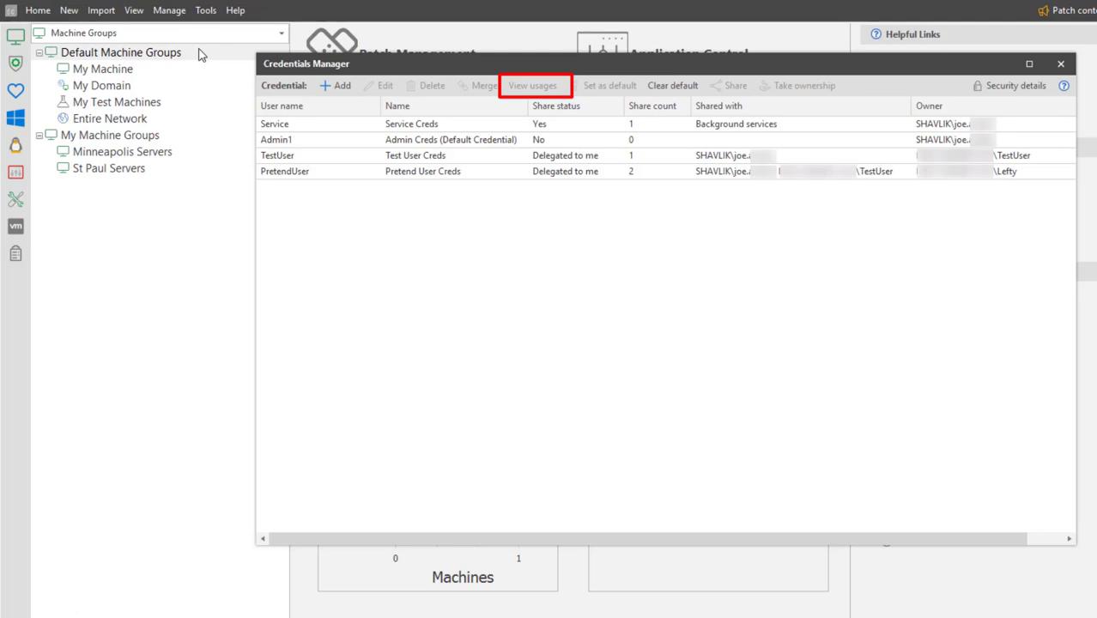
{"action": "left_click", "coordinate": [366, 125]}
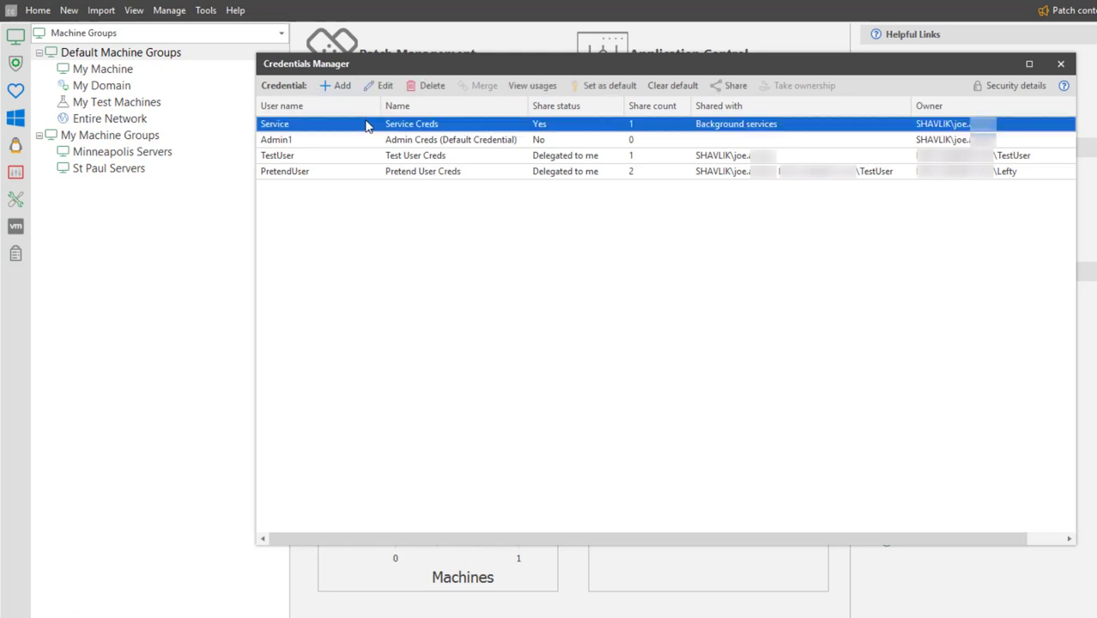
{"action": "left_click", "coordinate": [520, 87]}
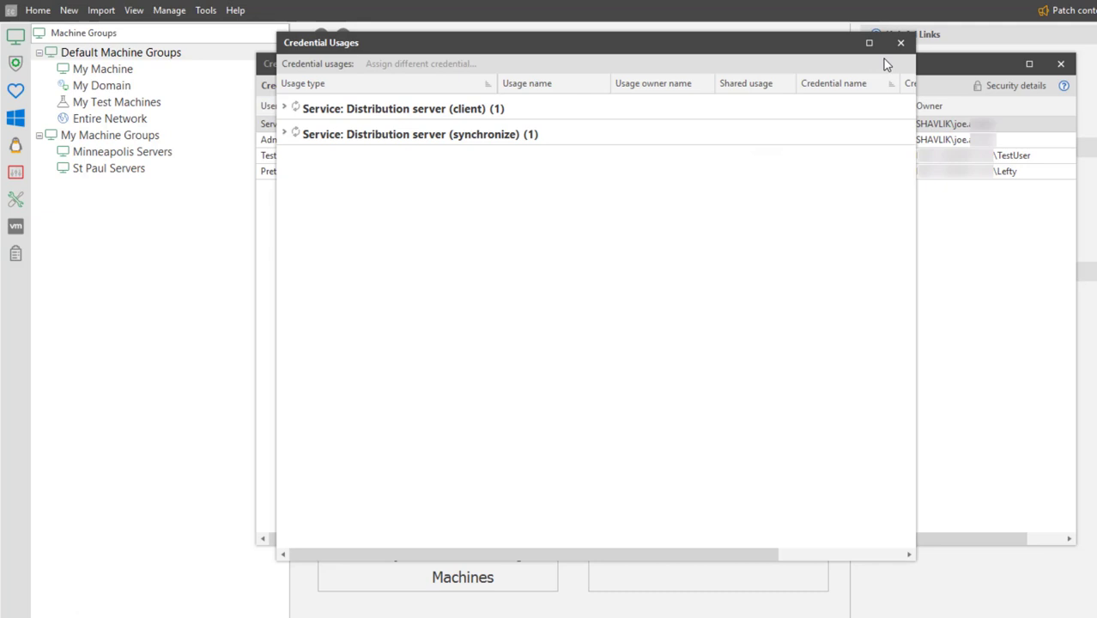
{"action": "left_click", "coordinate": [901, 43]}
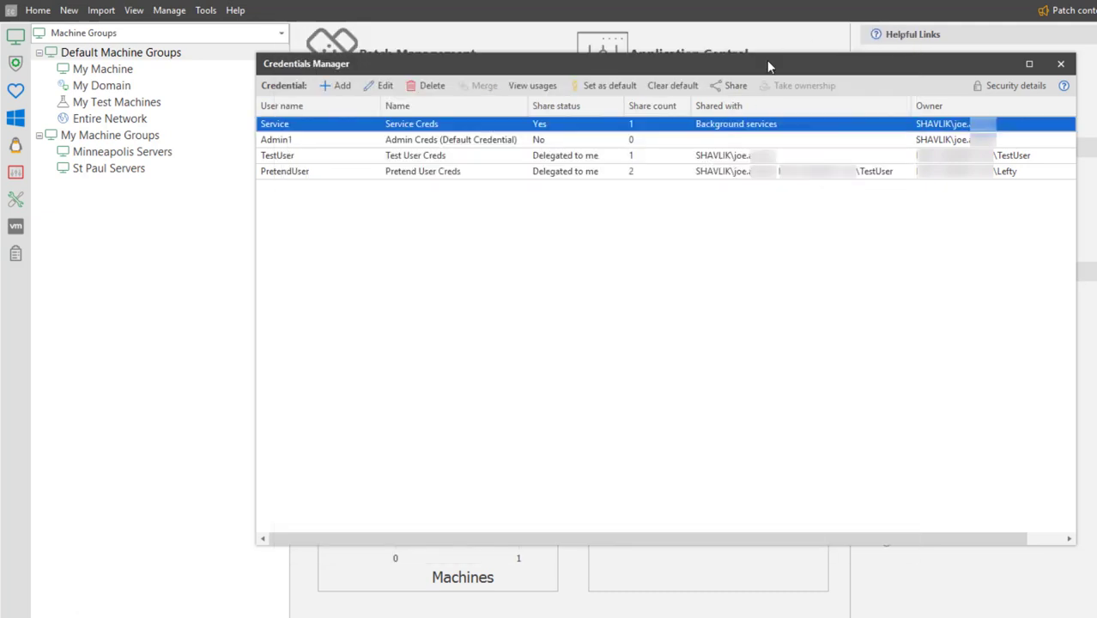
- View the usages of Admin Creds, including the machine groups that use it at group level
{"action": "left_click", "coordinate": [304, 142]}
{"action": "left_click", "coordinate": [533, 89]}
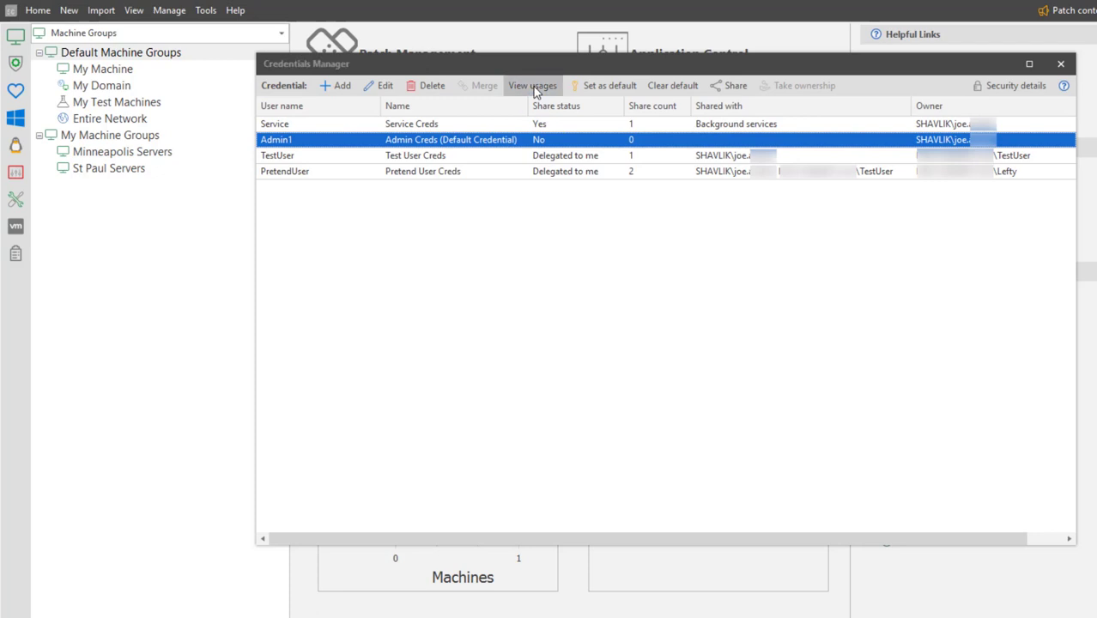
{"action": "left_click", "coordinate": [285, 109]}
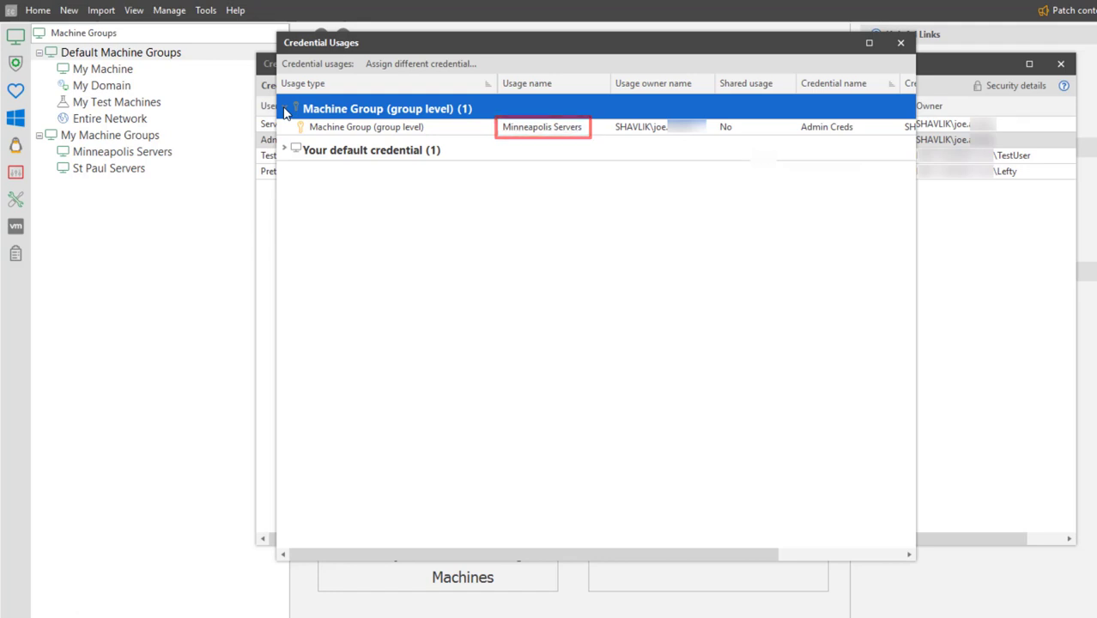
{"action": "left_click", "coordinate": [900, 42]}
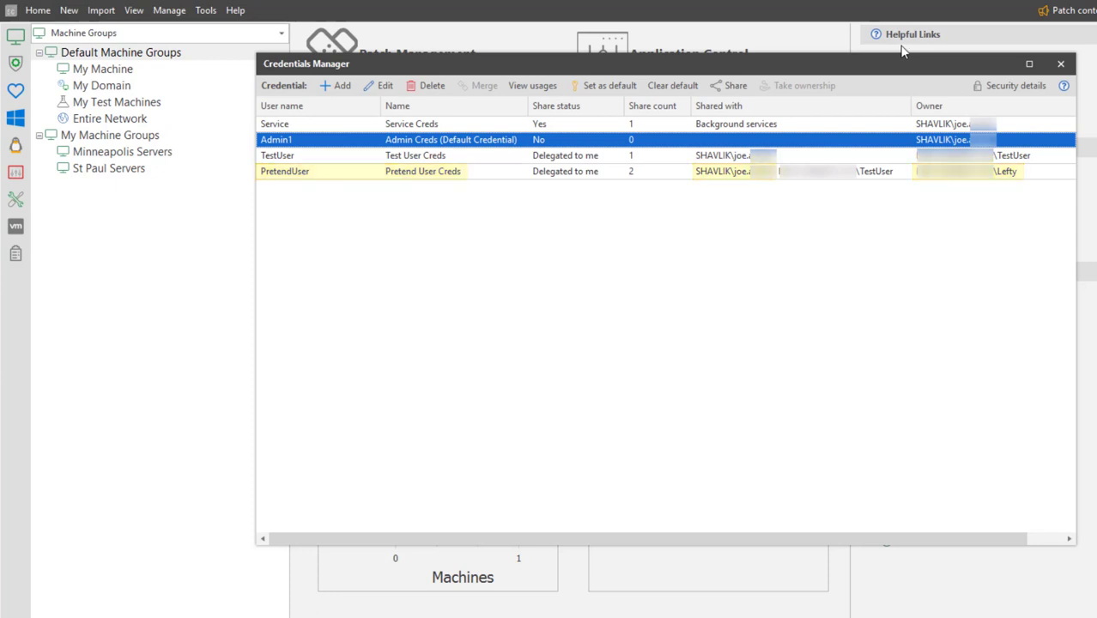
- Take ownership of the Pretend User Creds credential
{"action": "left_click", "coordinate": [419, 173]}
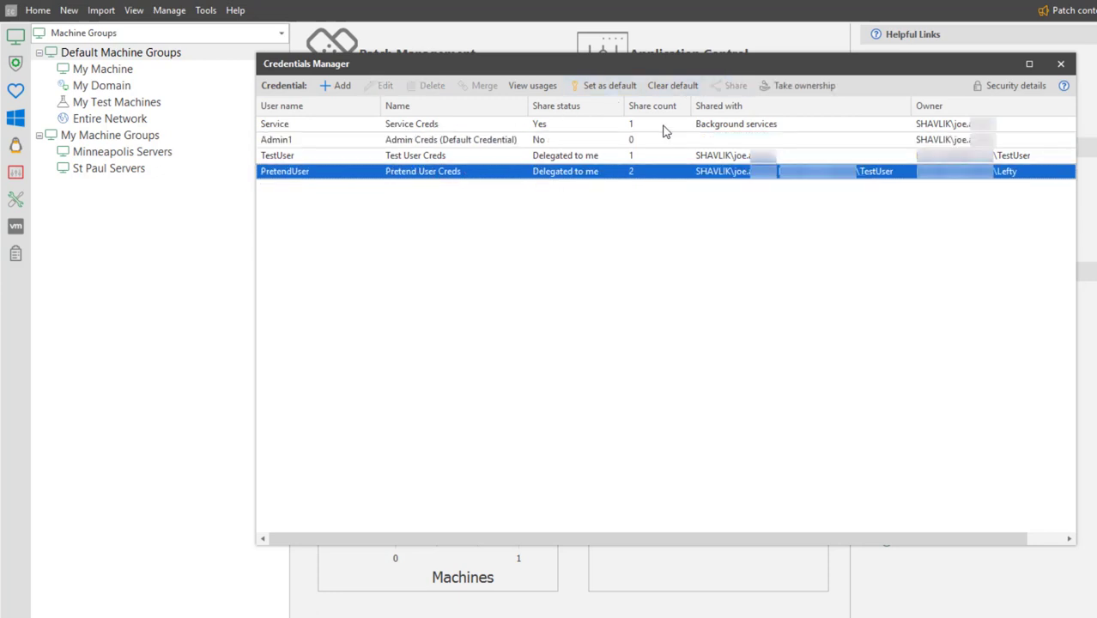
{"action": "left_click", "coordinate": [791, 87]}
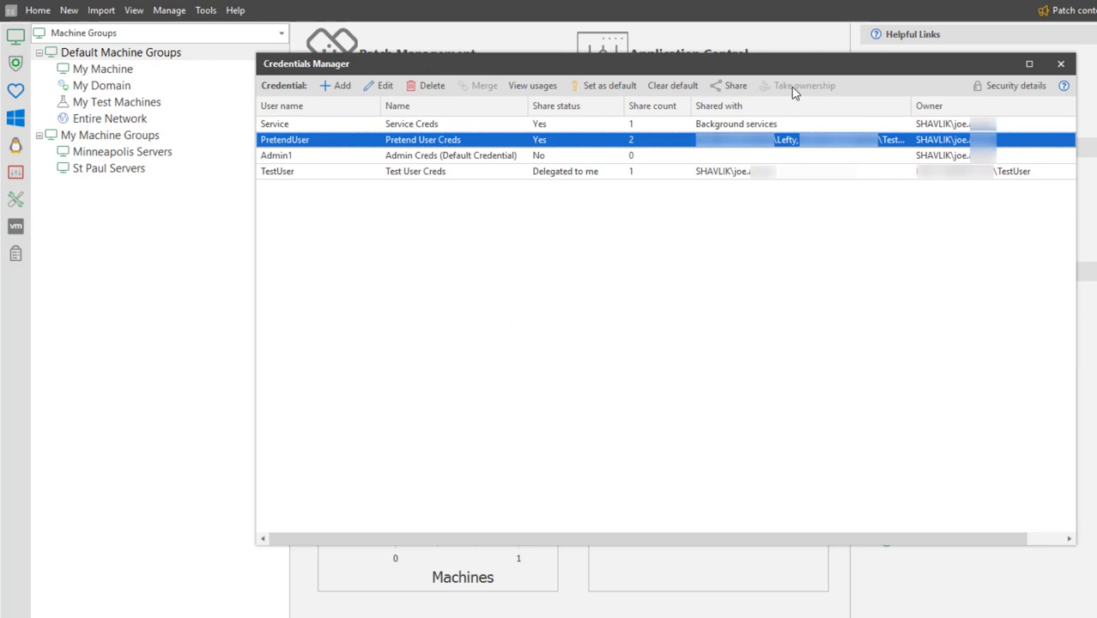
- Share the Admin Creds credential with TestUser only, and save the sharing settings
{"action": "left_click", "coordinate": [421, 157]}
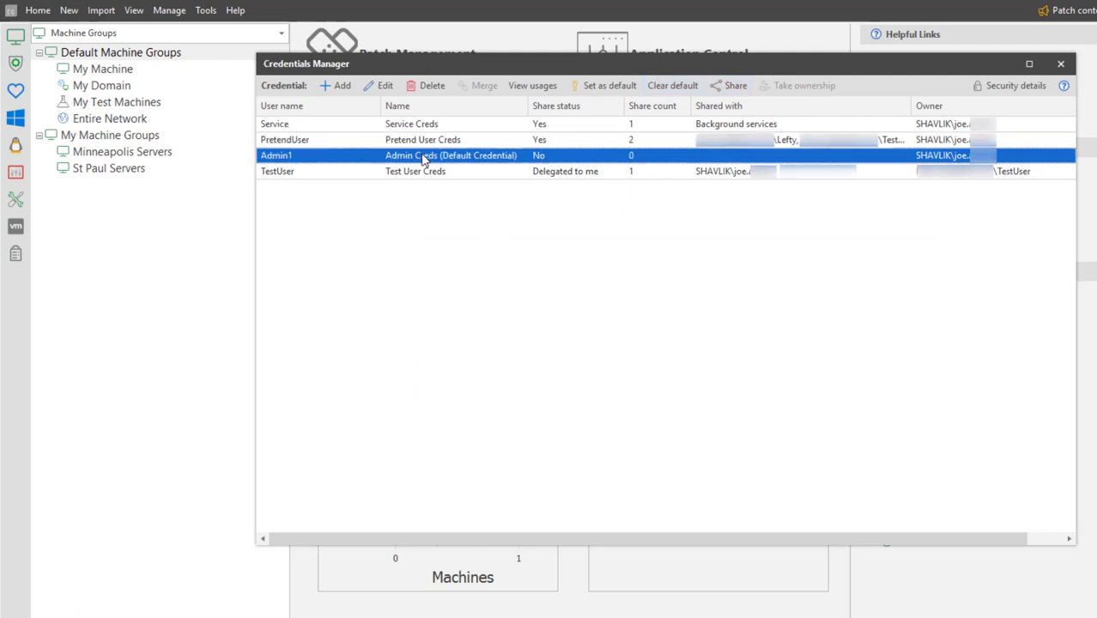
{"action": "left_click", "coordinate": [725, 88]}
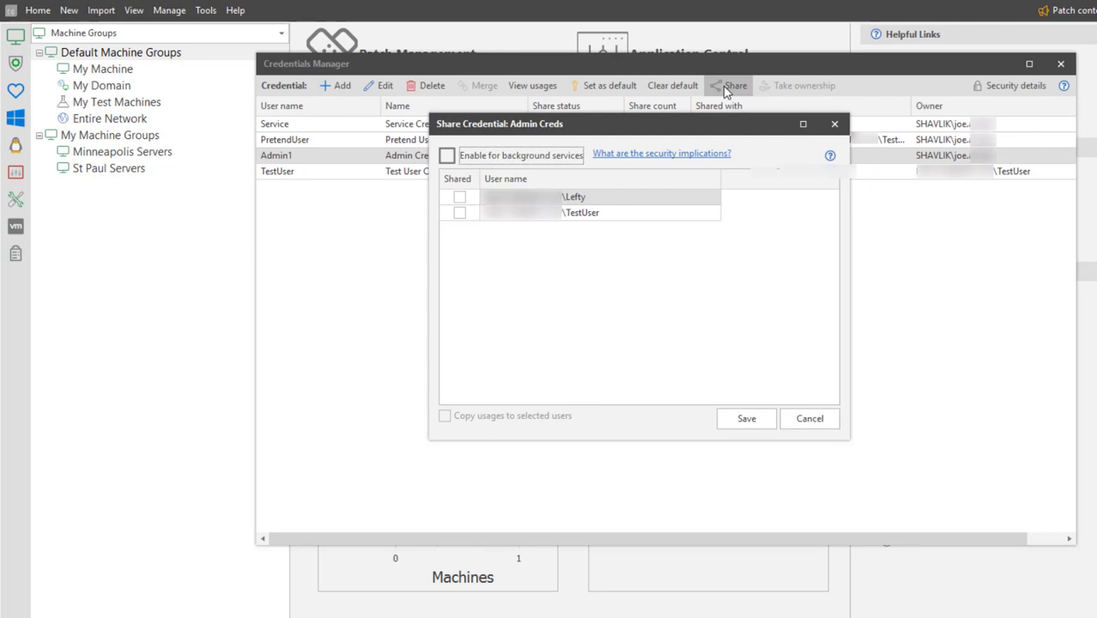
{"action": "left_click", "coordinate": [461, 214]}
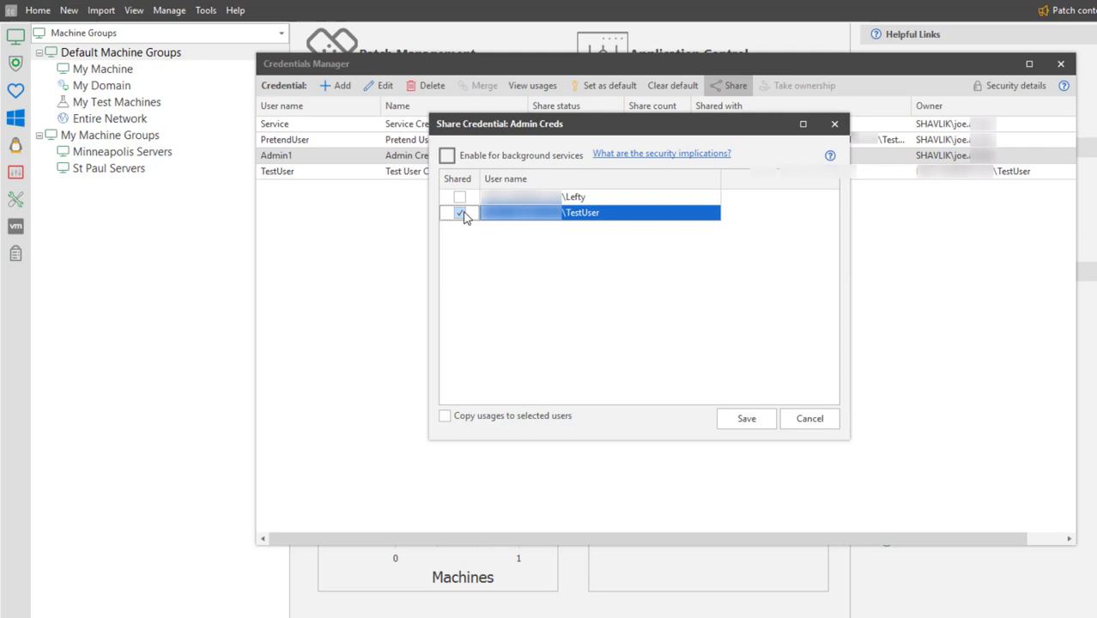
{"action": "left_click", "coordinate": [747, 419]}
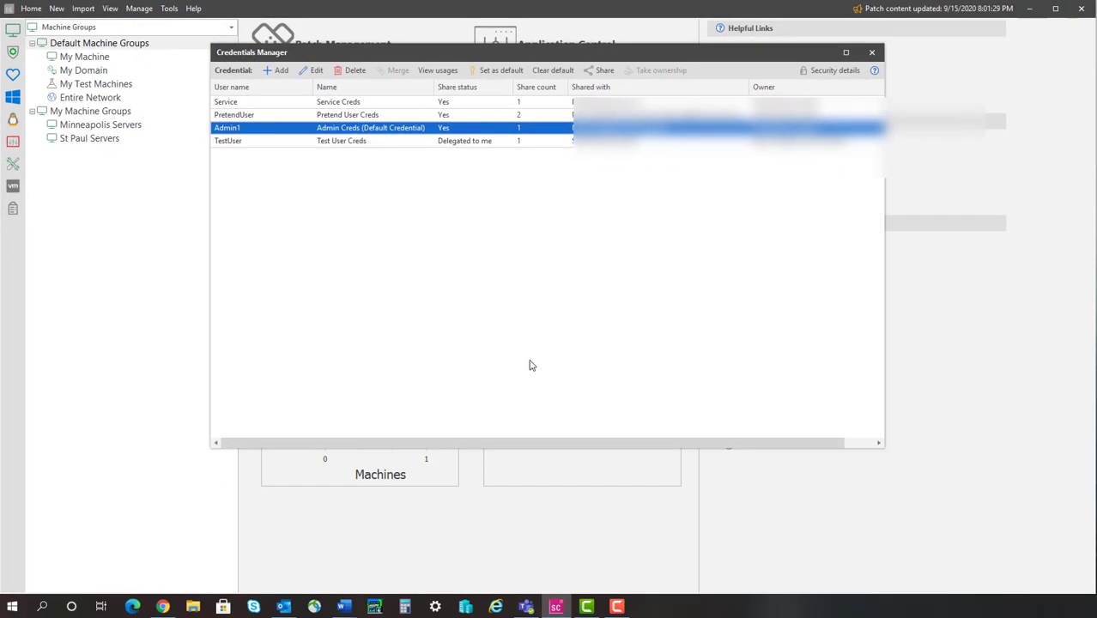
- Switch to the TestUser Windows account and bring up Ivanti Security Controls there
{"action": "left_click", "coordinate": [12, 606]}
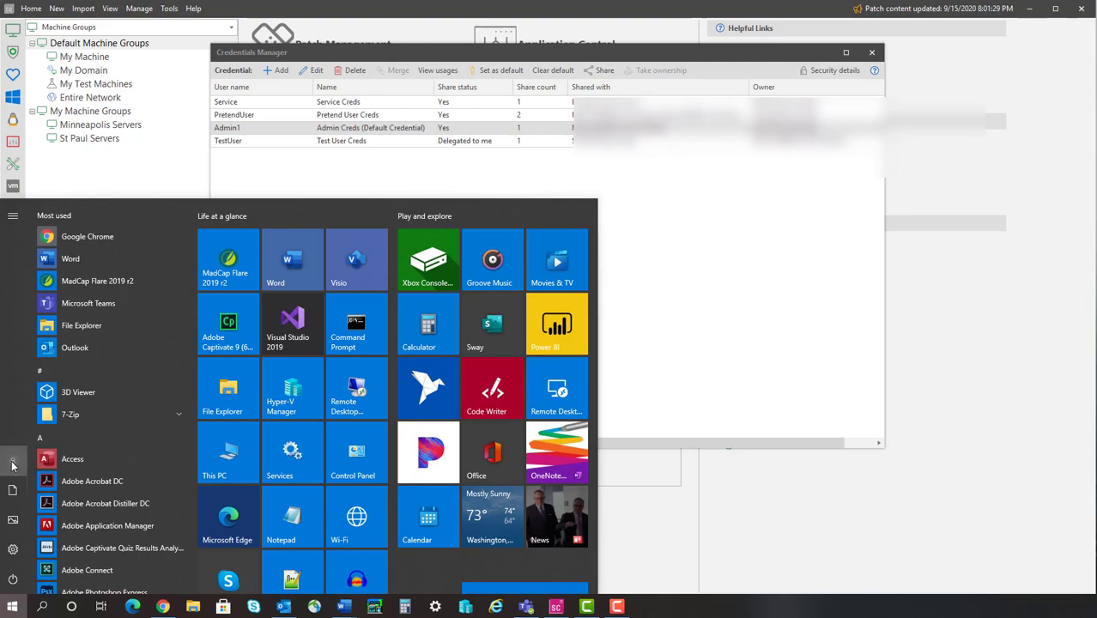
{"action": "left_click", "coordinate": [12, 460]}
{"action": "left_click", "coordinate": [42, 403]}
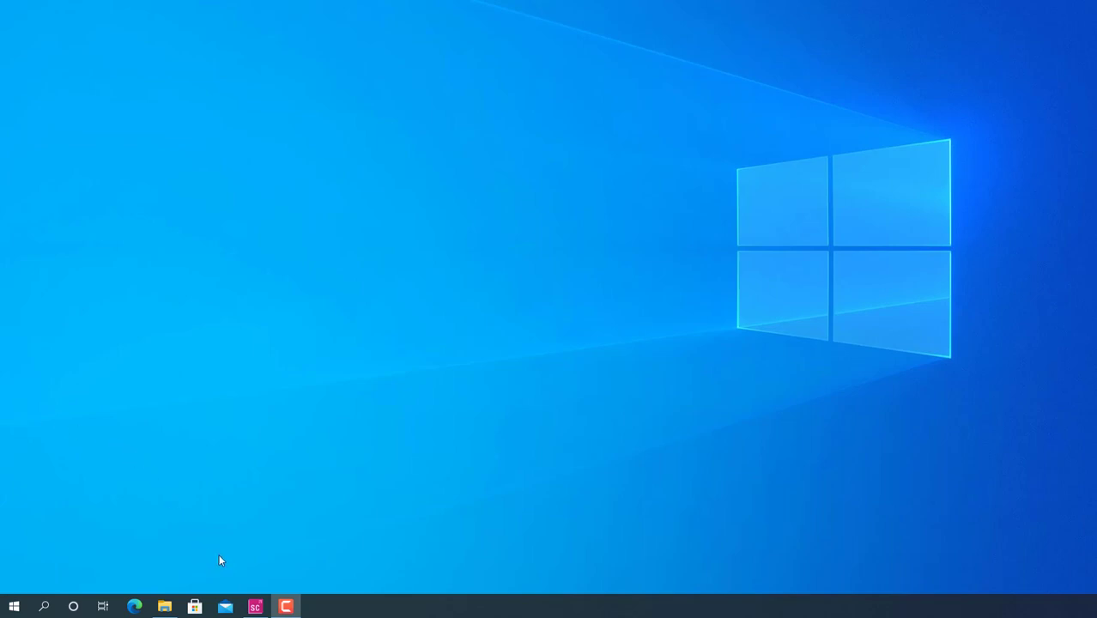
{"action": "left_click", "coordinate": [255, 606]}
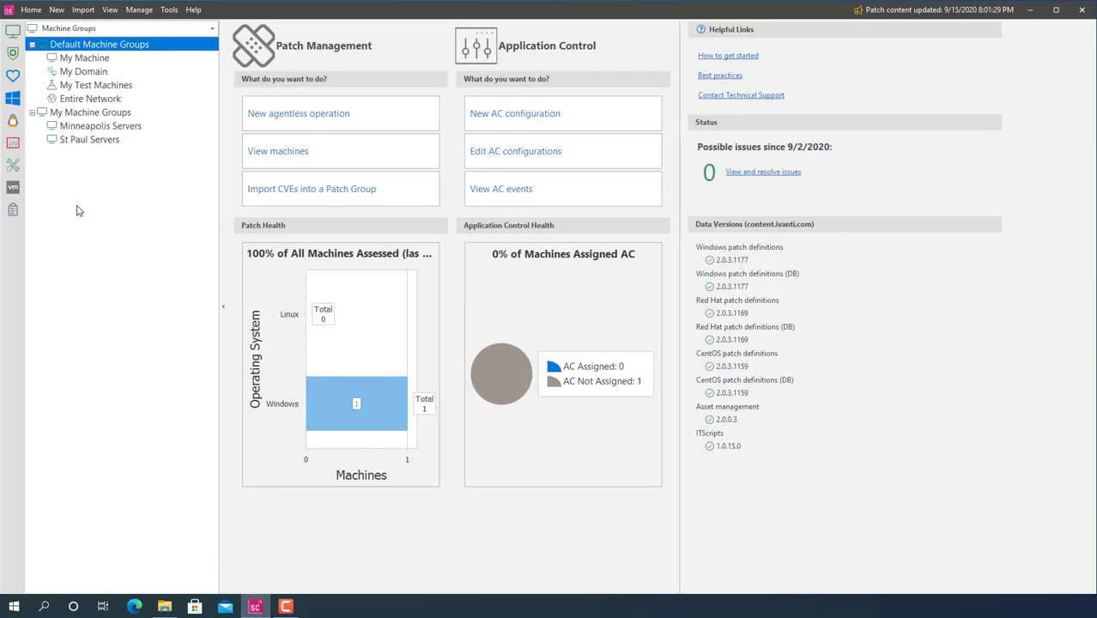
- Review the share status and ownership of Admin Creds in the Credentials Manager, and close the manager
{"action": "left_click", "coordinate": [142, 11]}
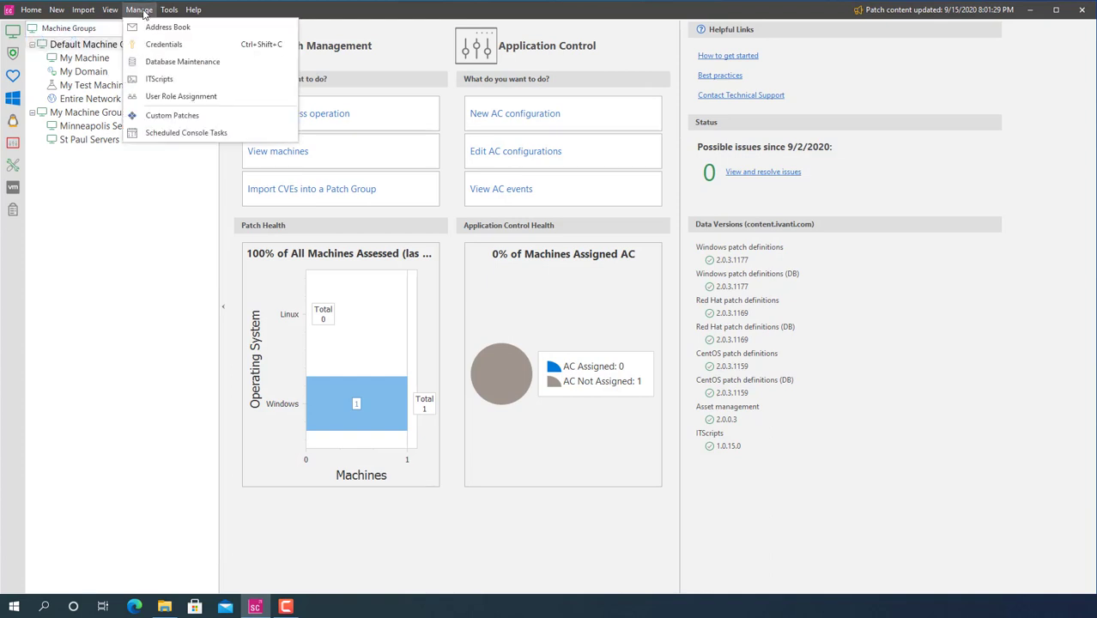
{"action": "left_click", "coordinate": [170, 45]}
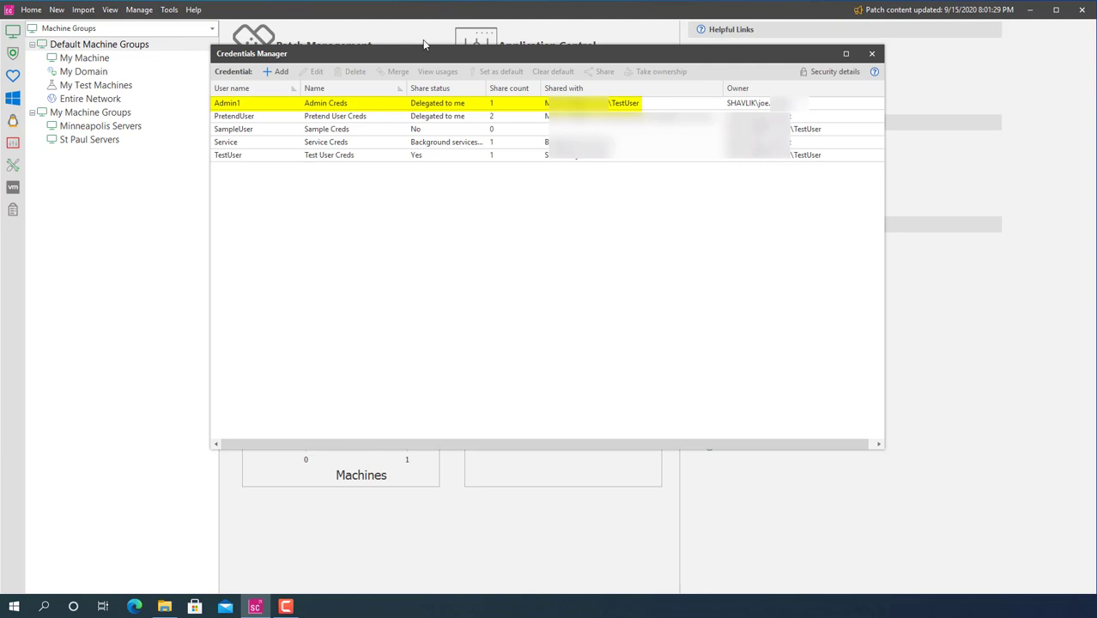
{"action": "left_click", "coordinate": [871, 53]}
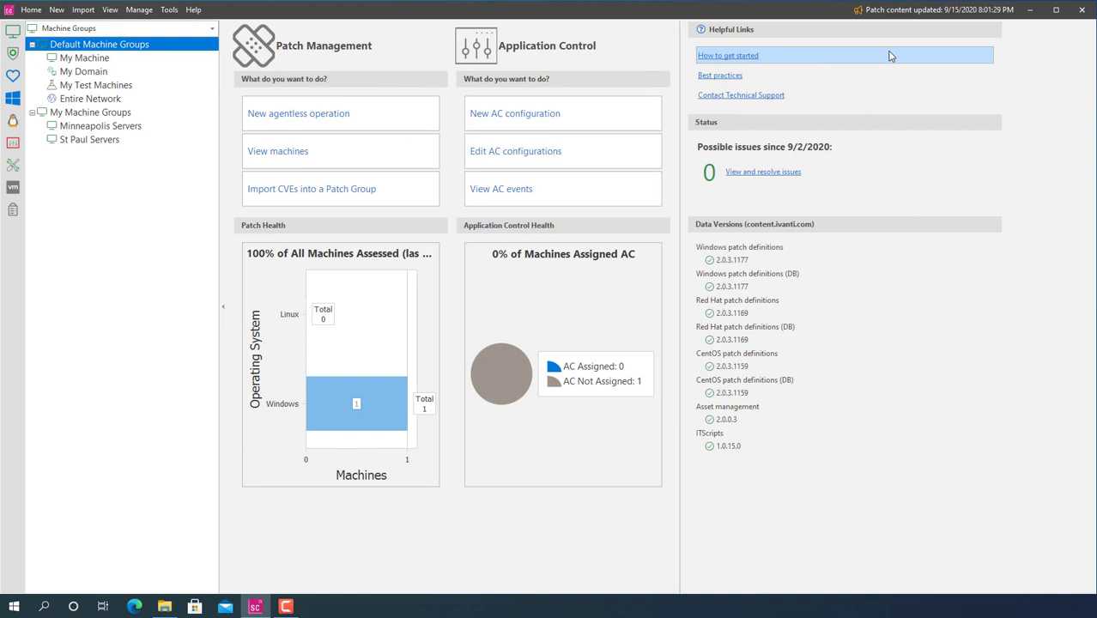
- Assign the shared Admin Creds credential to the St Paul Servers machine group at group level, best-fitting all columns of the credential list
{"action": "left_click", "coordinate": [89, 140]}
{"action": "double_click", "coordinate": [89, 141]}
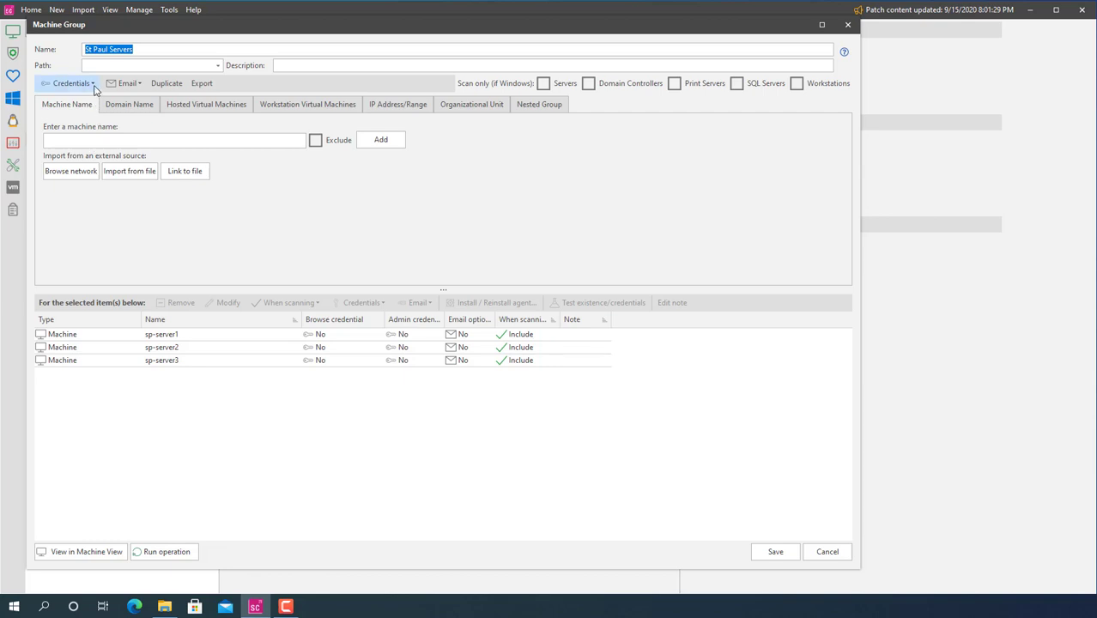
{"action": "left_click", "coordinate": [94, 85]}
{"action": "left_click", "coordinate": [85, 102]}
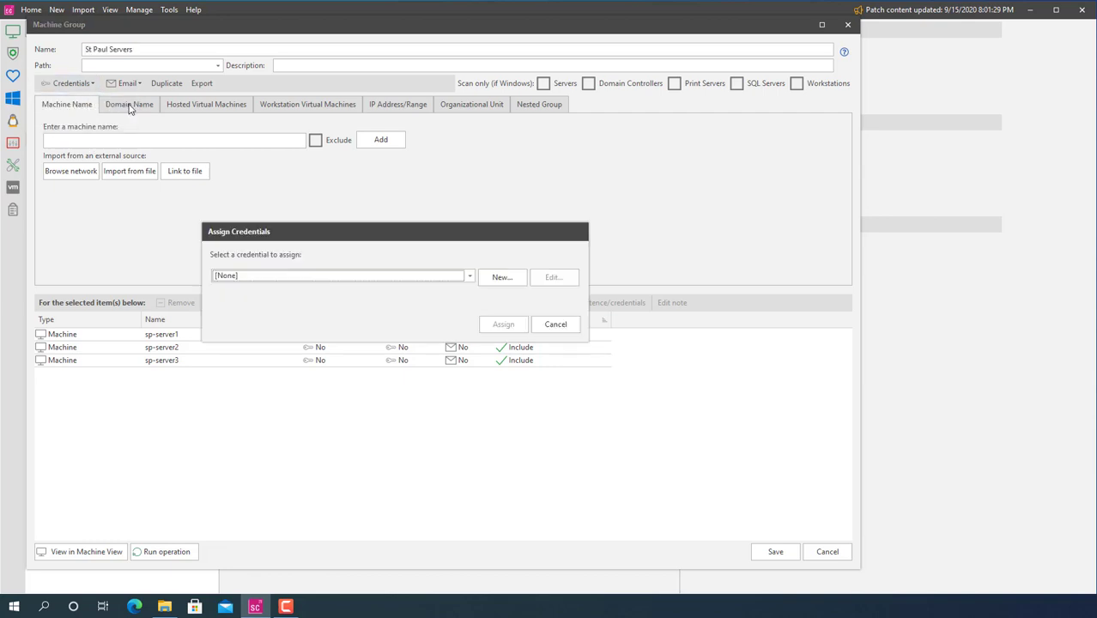
{"action": "left_click", "coordinate": [469, 276]}
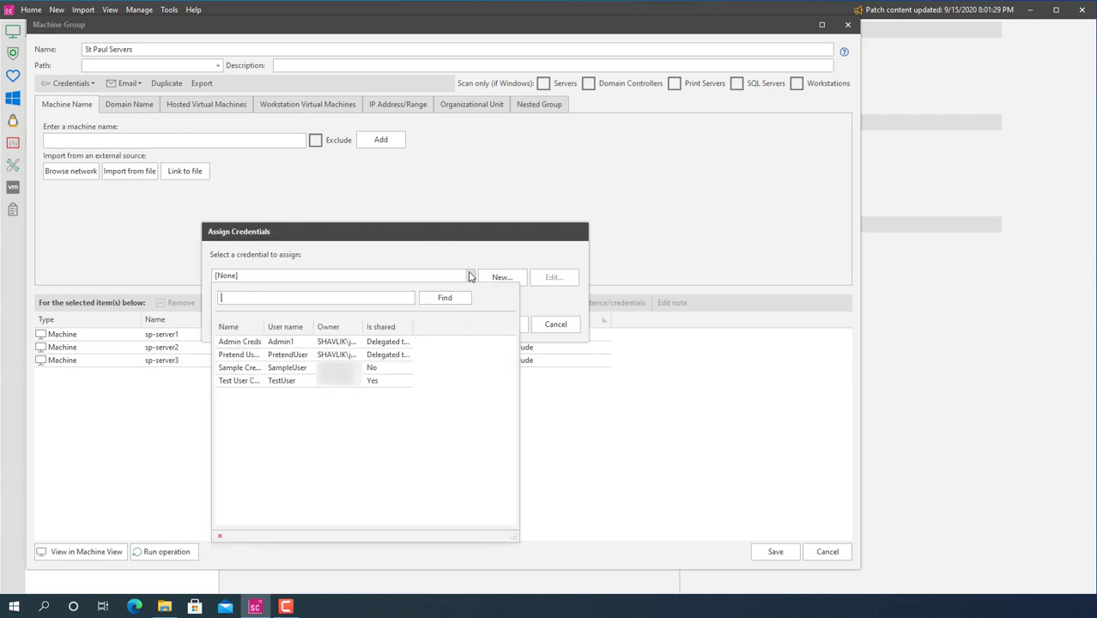
{"action": "right_click", "coordinate": [454, 326]}
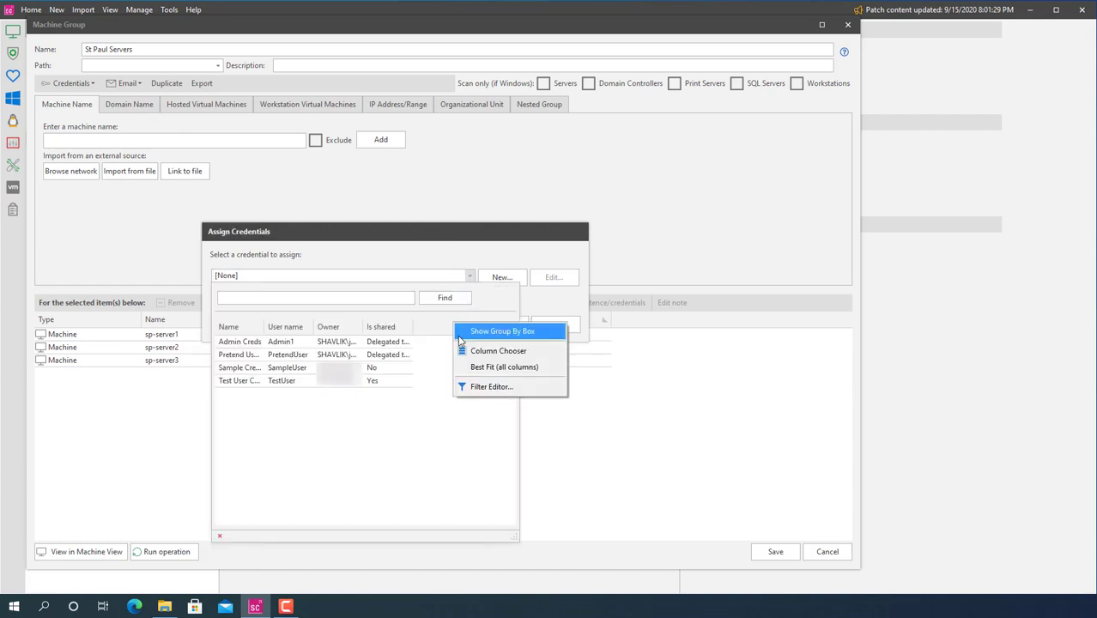
{"action": "left_click", "coordinate": [477, 366]}
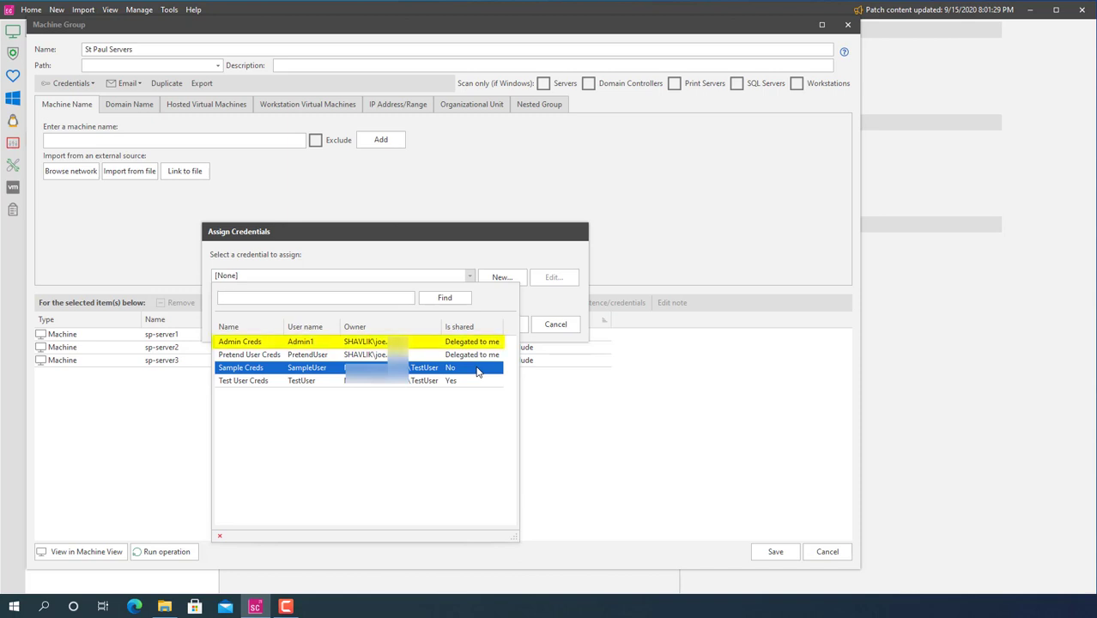
{"action": "left_click", "coordinate": [309, 343]}
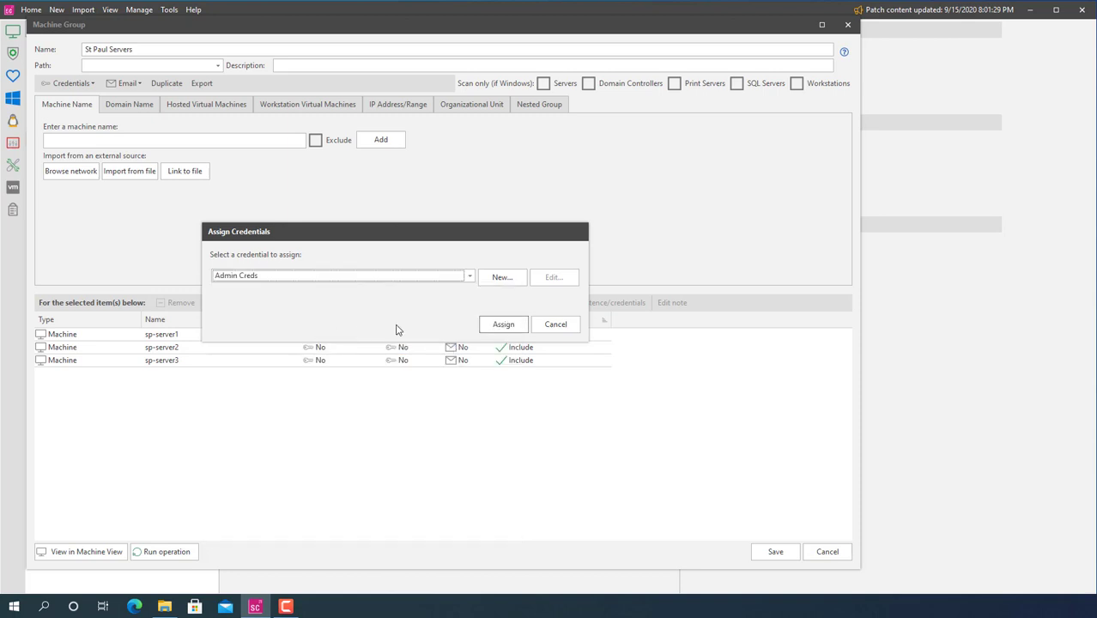
{"action": "left_click", "coordinate": [502, 325]}
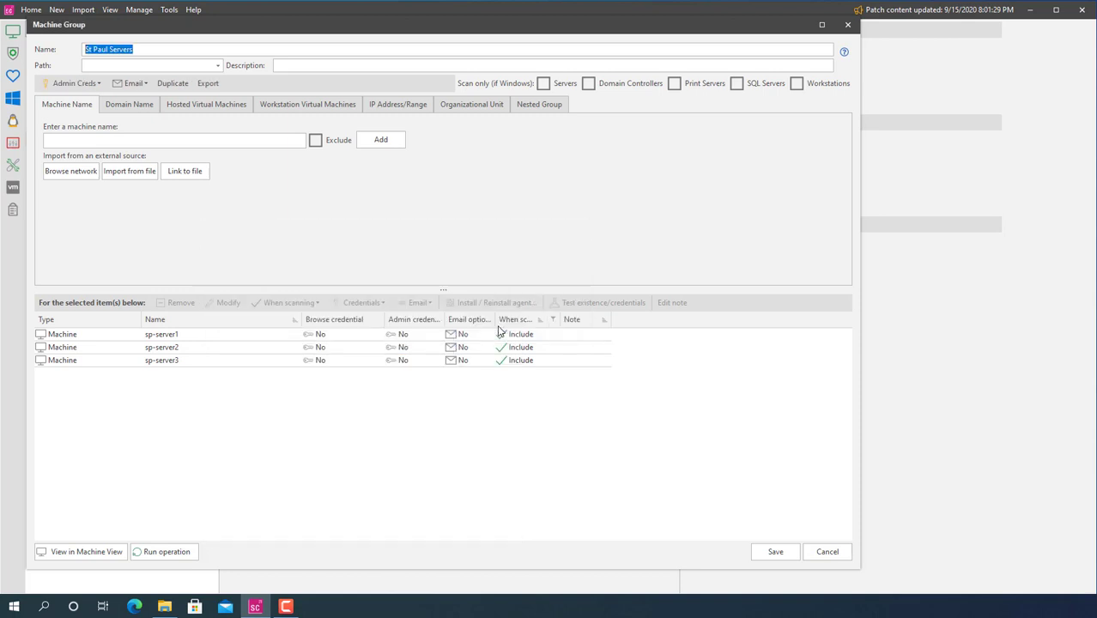